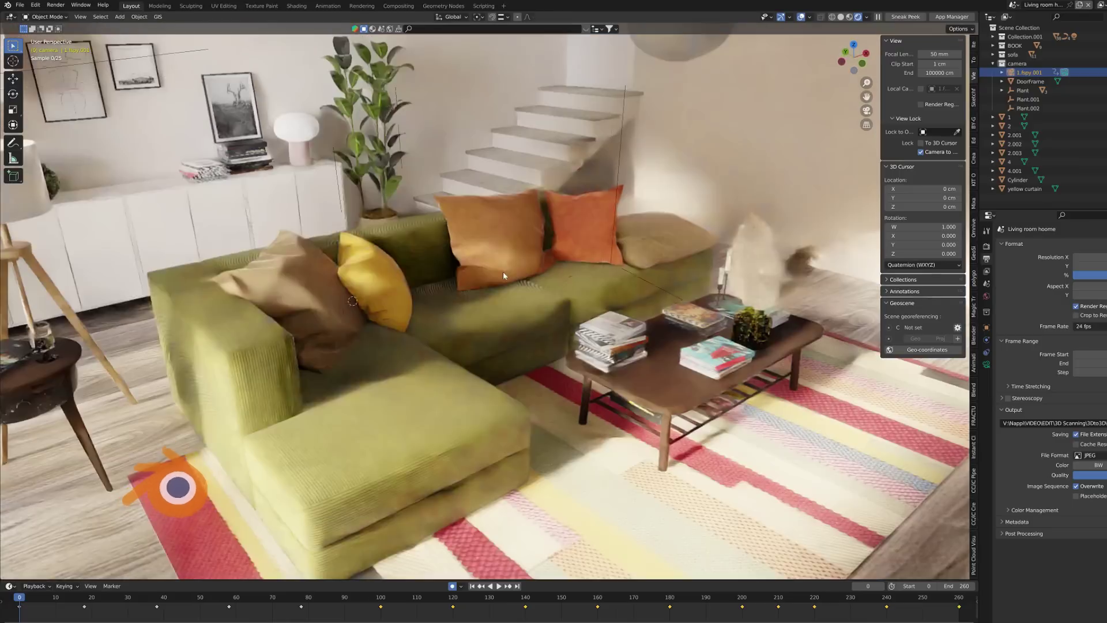
# - Orbit the camera-locked view closer to the sofa, then swing it to face the shelf wall
pyautogui.moveTo(502, 276)
pyautogui.mouseDown(button='middle')
pyautogui.moveTo(425, 313)
pyautogui.moveTo(305, 319)
pyautogui.mouseUp(button='middle')
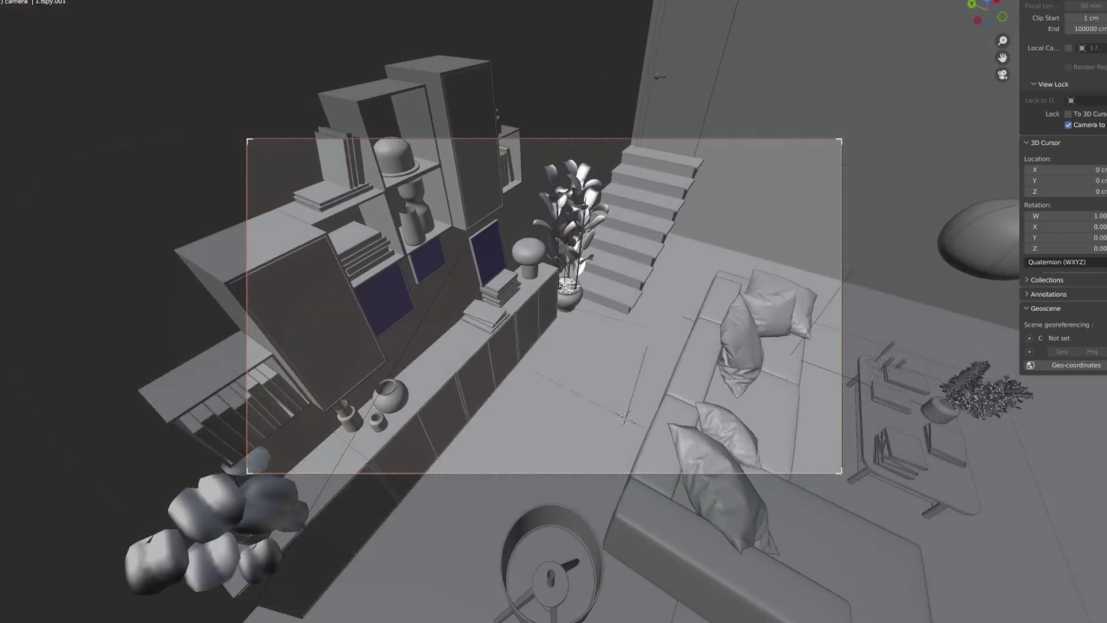
pyautogui.moveTo(305, 318); pyautogui.dragTo(346, 237, button='middle')
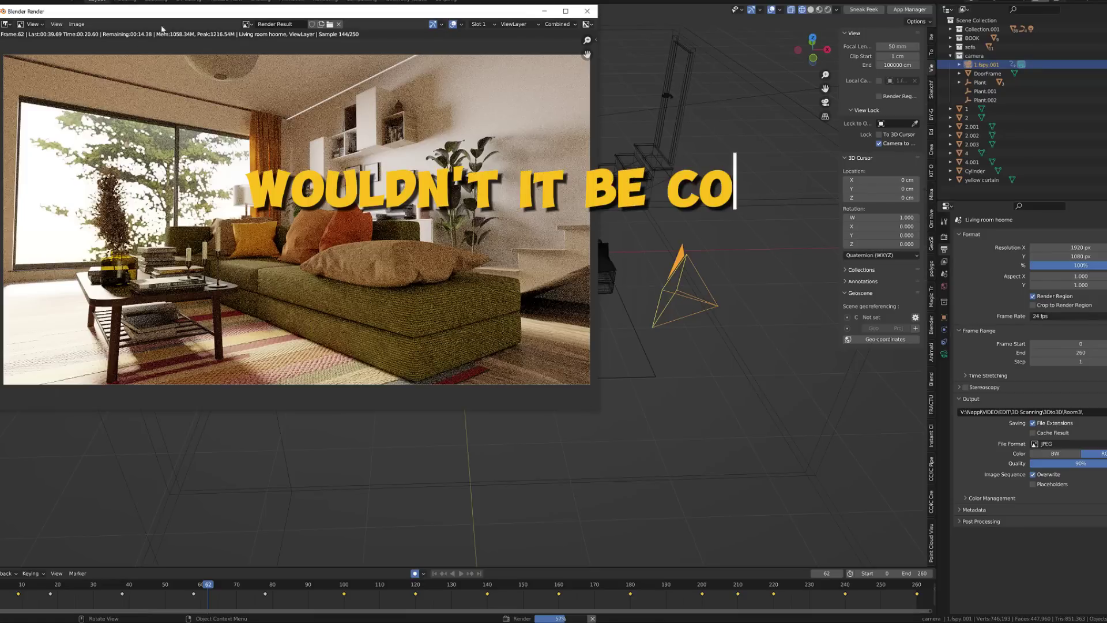
# - Drag the Blender Render window down and to the right while frames keep rendering
pyautogui.moveTo(171, 14); pyautogui.dragTo(268, 82)
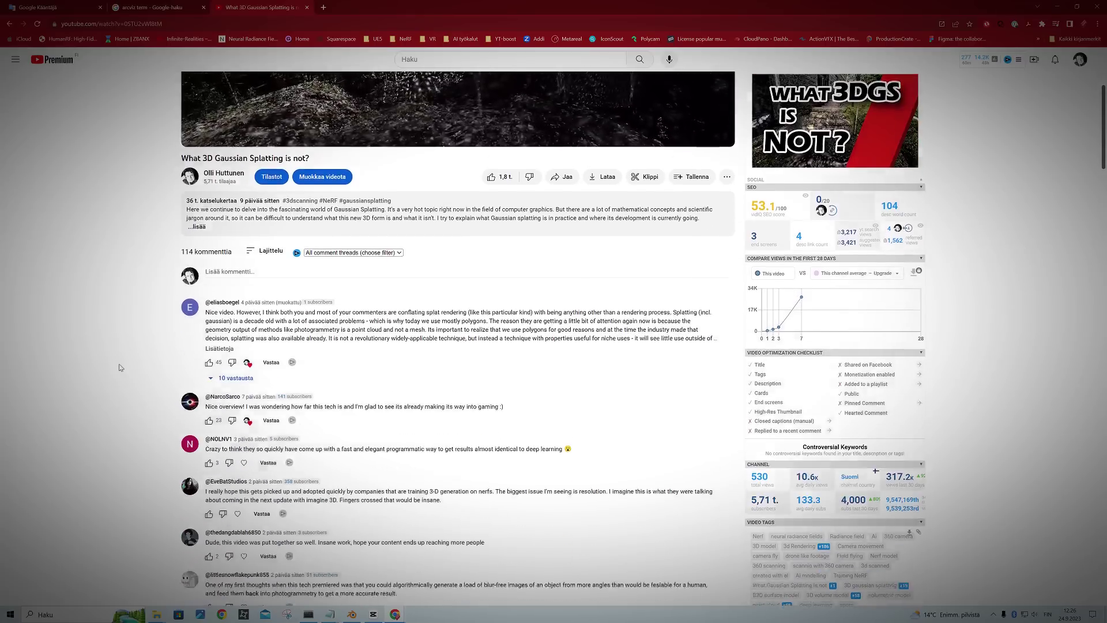
pyautogui.scroll(-2, 119, 367)
pyautogui.scroll(-15, 345, 476)
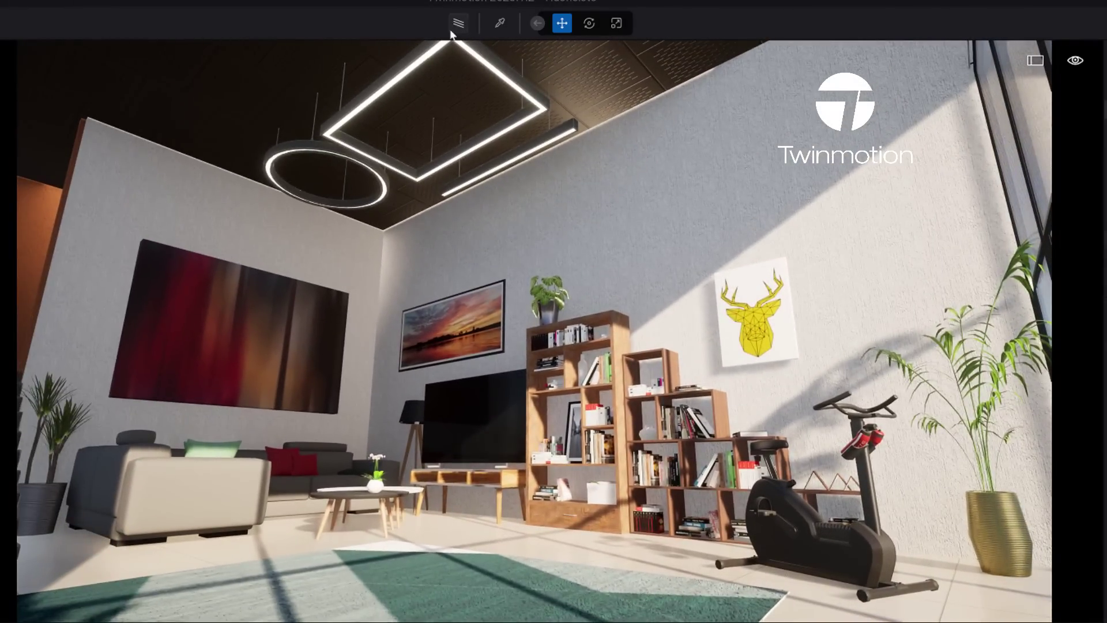
# - Turn on the Path Tracer toggle for the living room view
pyautogui.click(458, 24)
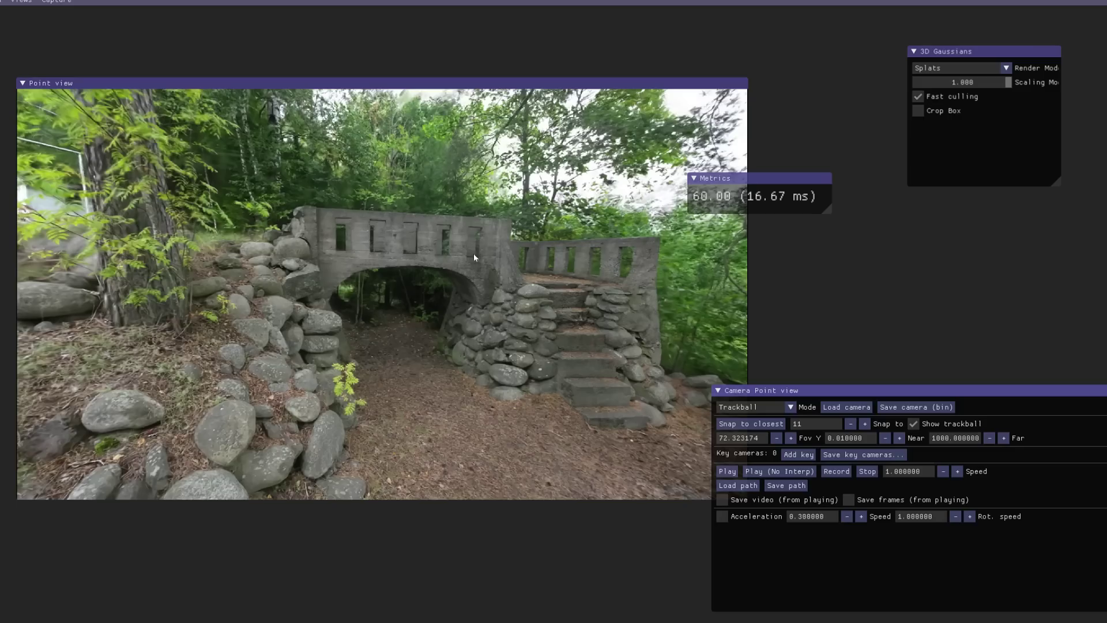
# - Rotate the splat scene in the Point view to several new angles with trackball drags
pyautogui.click(472, 252)
pyautogui.moveTo(458, 264)
pyautogui.mouseDown()
pyautogui.moveTo(474, 299)
pyautogui.moveTo(526, 298)
pyautogui.moveTo(372, 265)
pyautogui.moveTo(330, 195)
pyautogui.mouseUp()
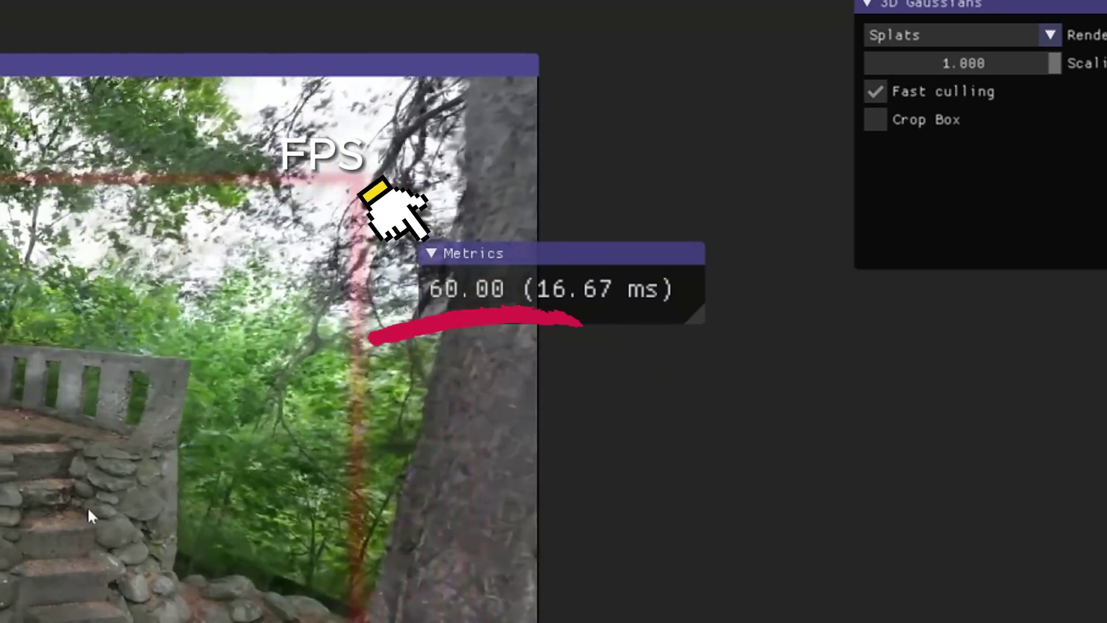
pyautogui.moveTo(87, 506); pyautogui.dragTo(9, 323)
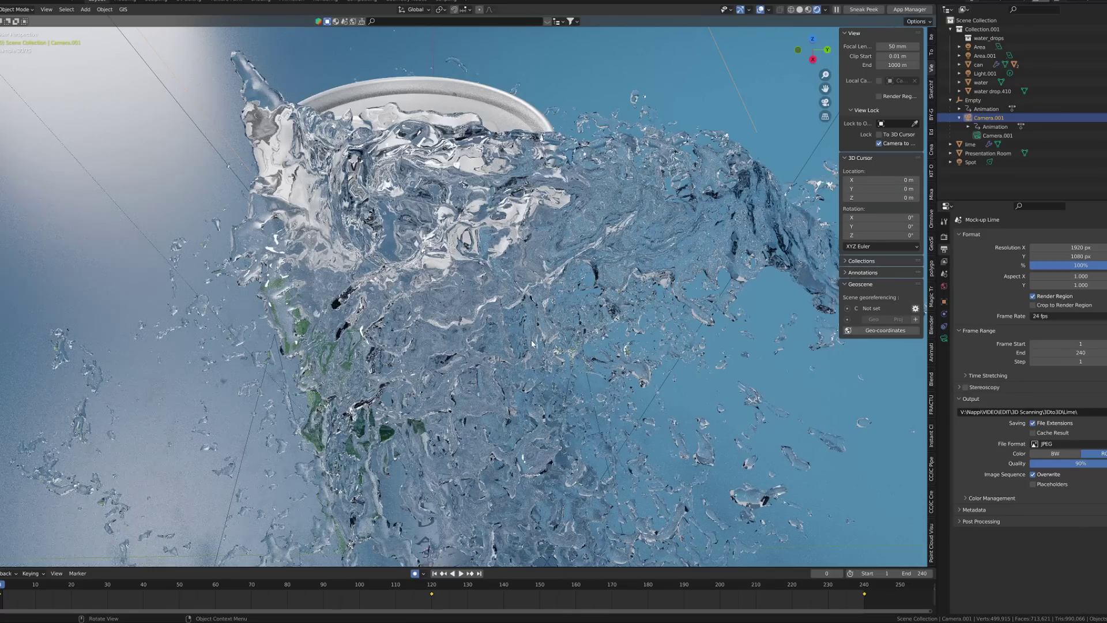
# - Orbit the viewport upward to look down onto the water splash around the can
pyautogui.moveTo(532, 343); pyautogui.dragTo(509, 426, button='middle')
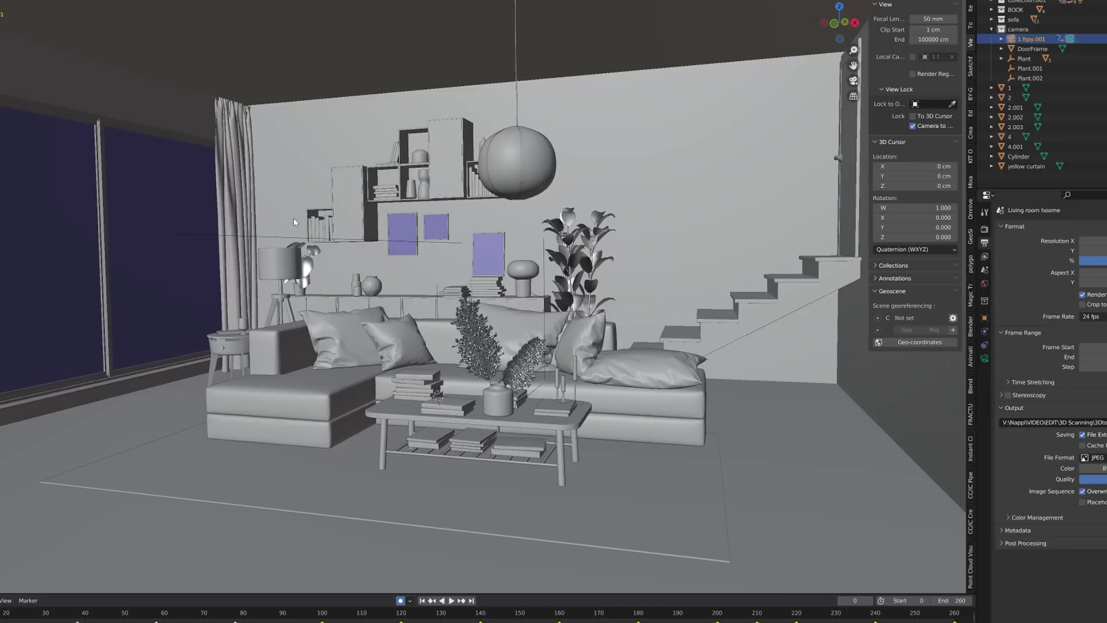
# - Zoom, pan and orbit in close around the can, lime and splash in Material Preview
pyautogui.scroll(3, 295, 217)
pyautogui.keyDown('shift'); pyautogui.moveTo(332, 248); pyautogui.dragTo(349, 250, button='middle'); pyautogui.keyUp('shift')
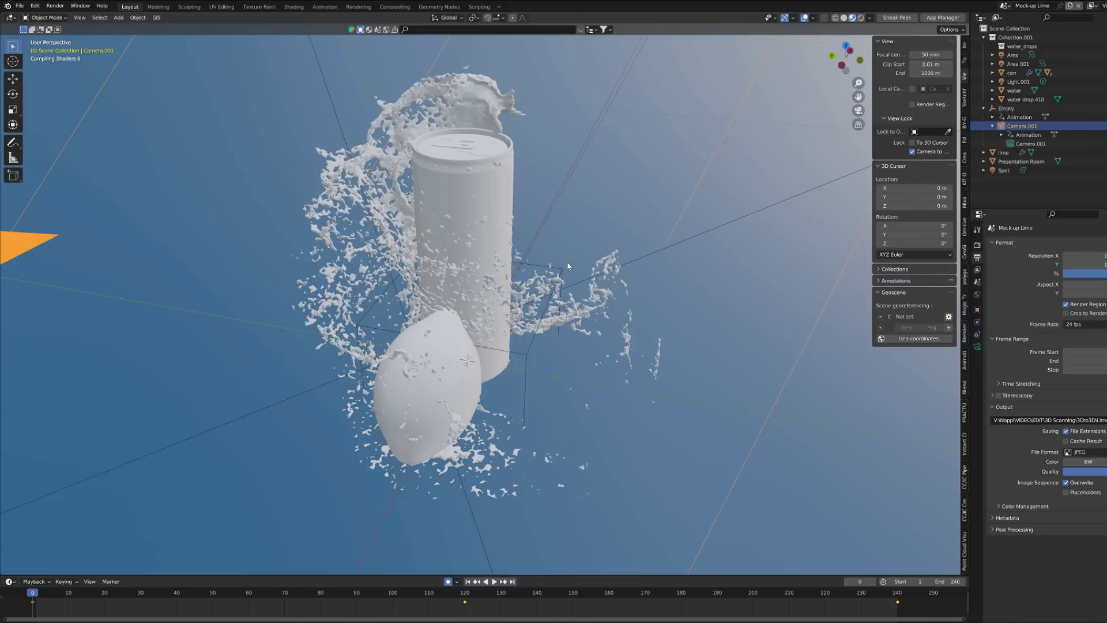
pyautogui.moveTo(555, 283); pyautogui.dragTo(493, 309, button='middle')
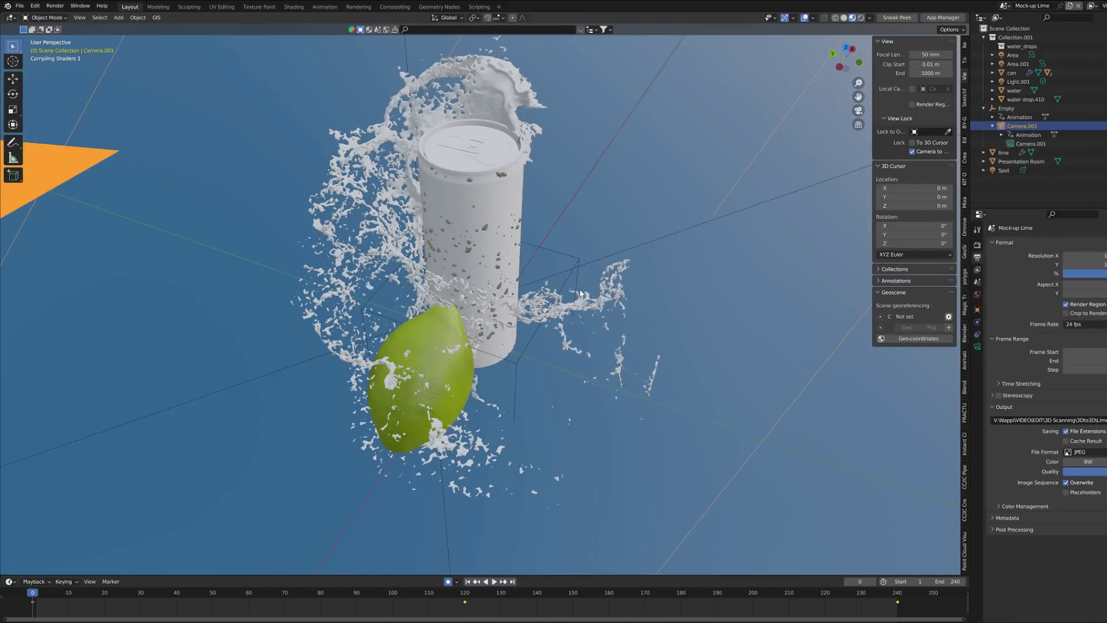
pyautogui.moveTo(577, 299); pyautogui.dragTo(418, 281, button='middle')
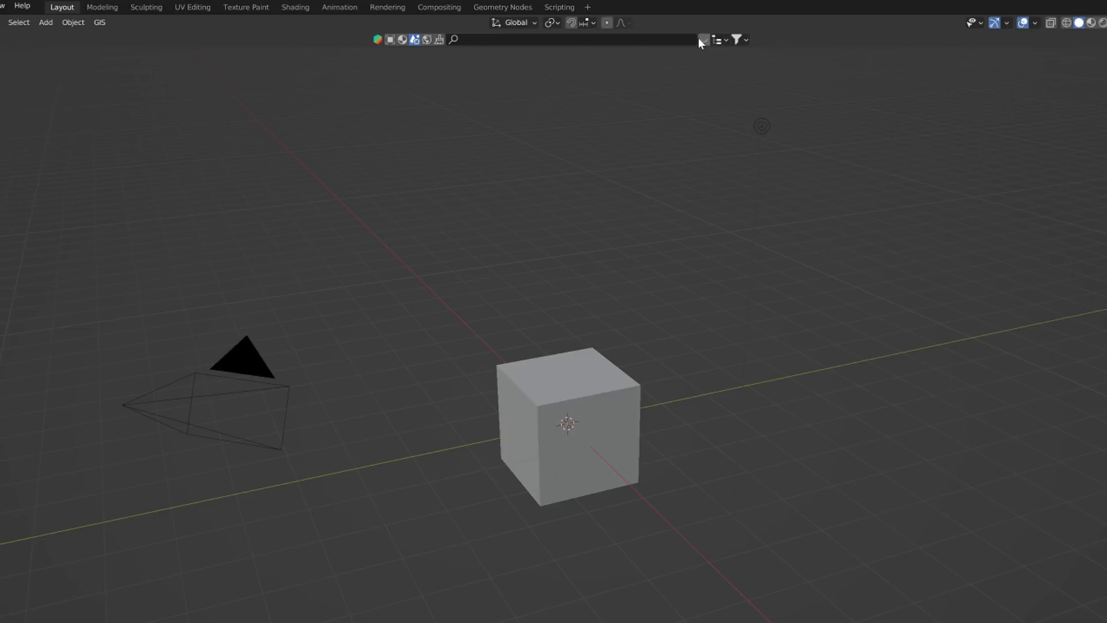
# - Search the BlenderKit asset bar for 'mockup' and page to the Mock-up Lime result
pyautogui.click(704, 40)
pyautogui.moveTo(202, 86)
pyautogui.click(402, 39)
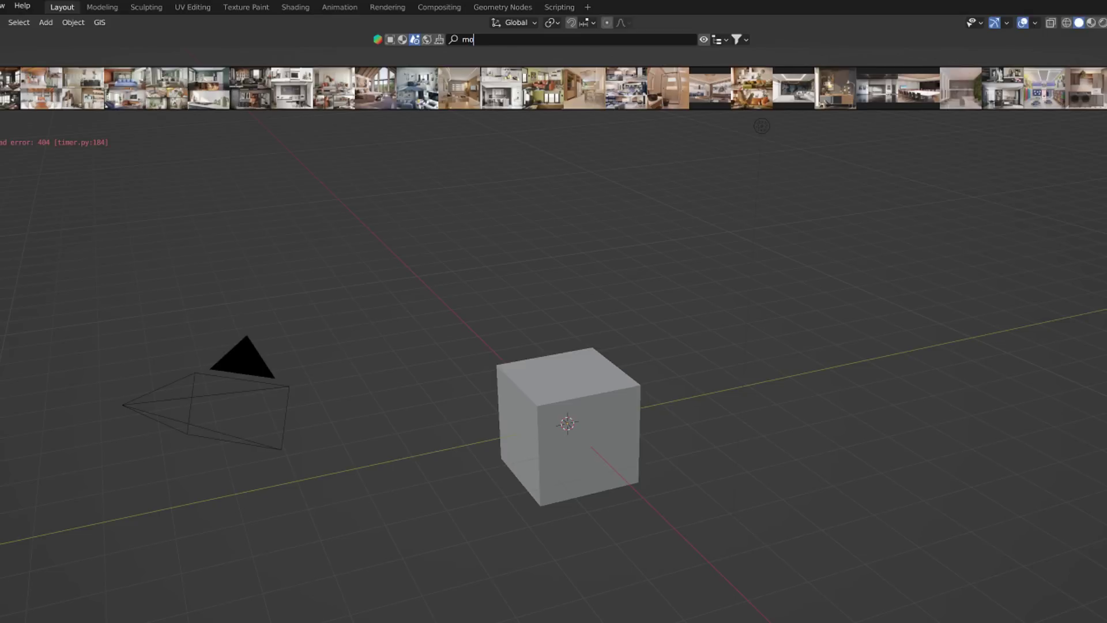
pyautogui.press('Return')
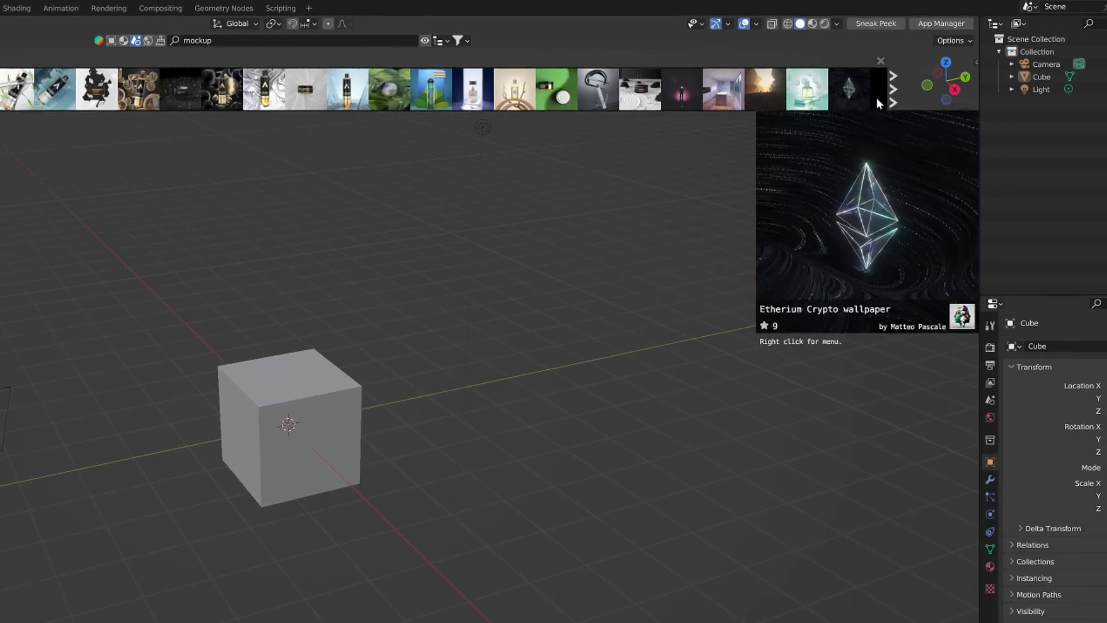
pyautogui.click(893, 102)
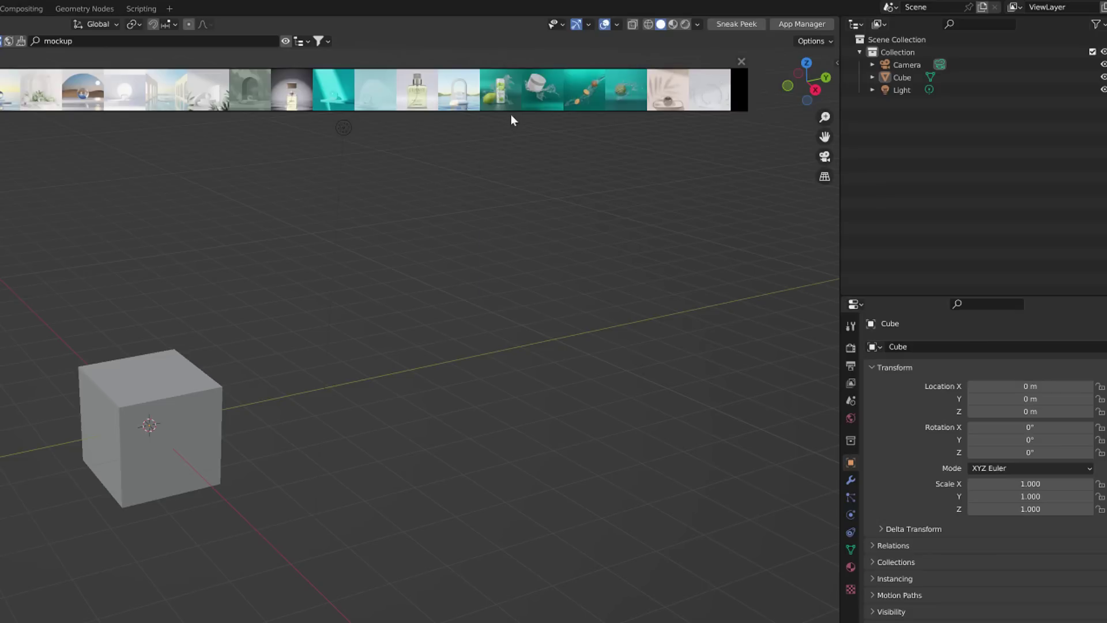
pyautogui.moveTo(513, 94)
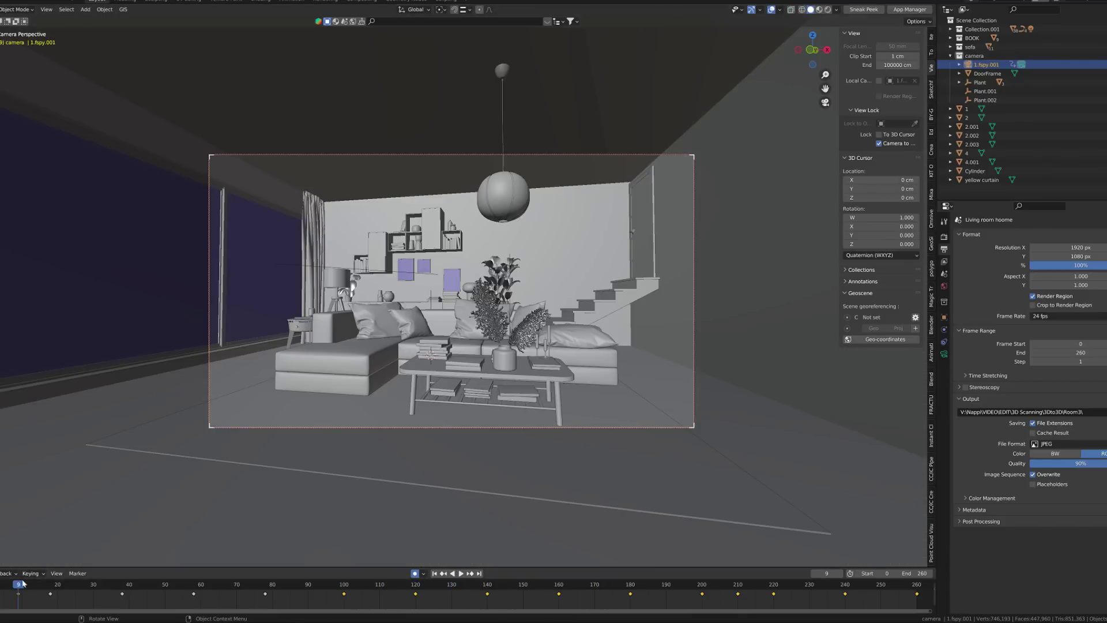
# - Play the 260-frame camera fly-through from frame 0, then leave the camera view with Numpad 0
pyautogui.hotkey('shift', 'Left')
pyautogui.press('space')
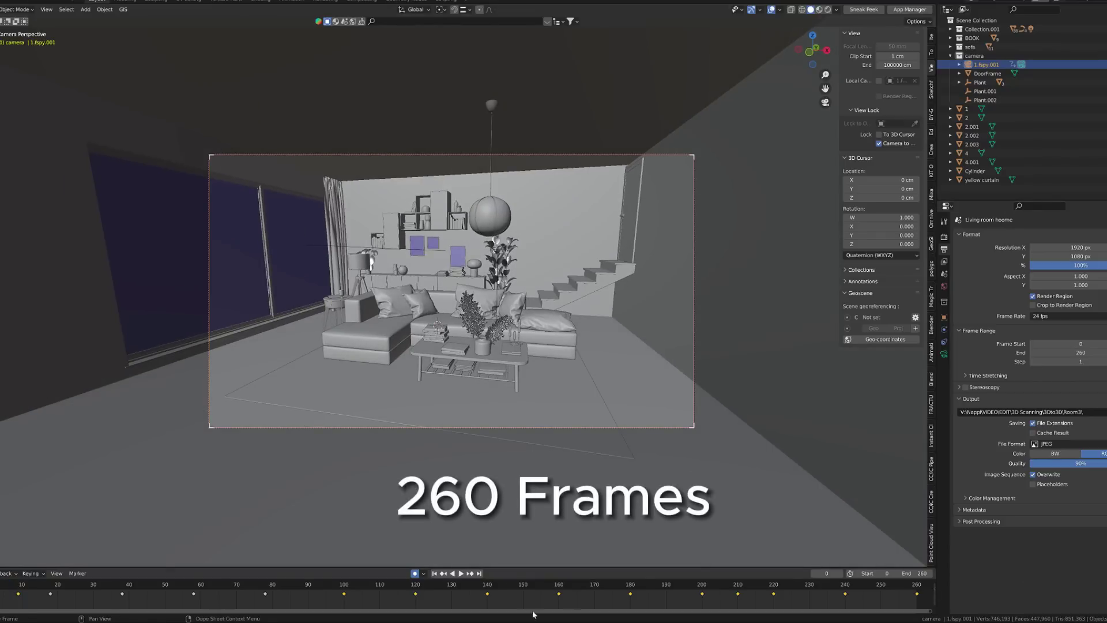
pyautogui.click(461, 574)
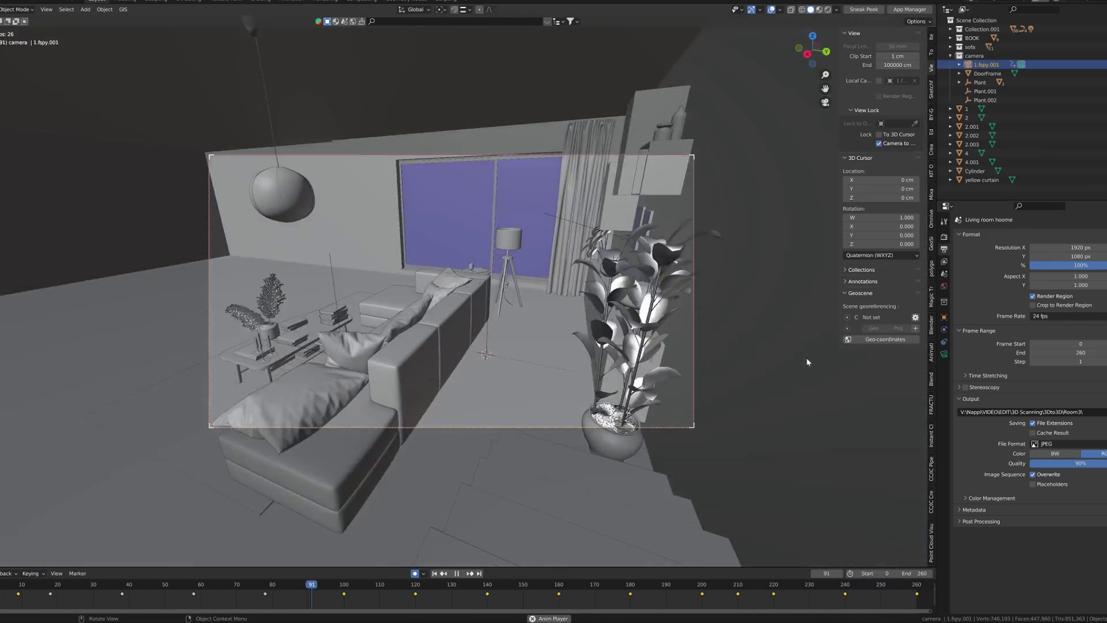
pyautogui.press('KP_0')
pyautogui.hotkey('shift', 'z')
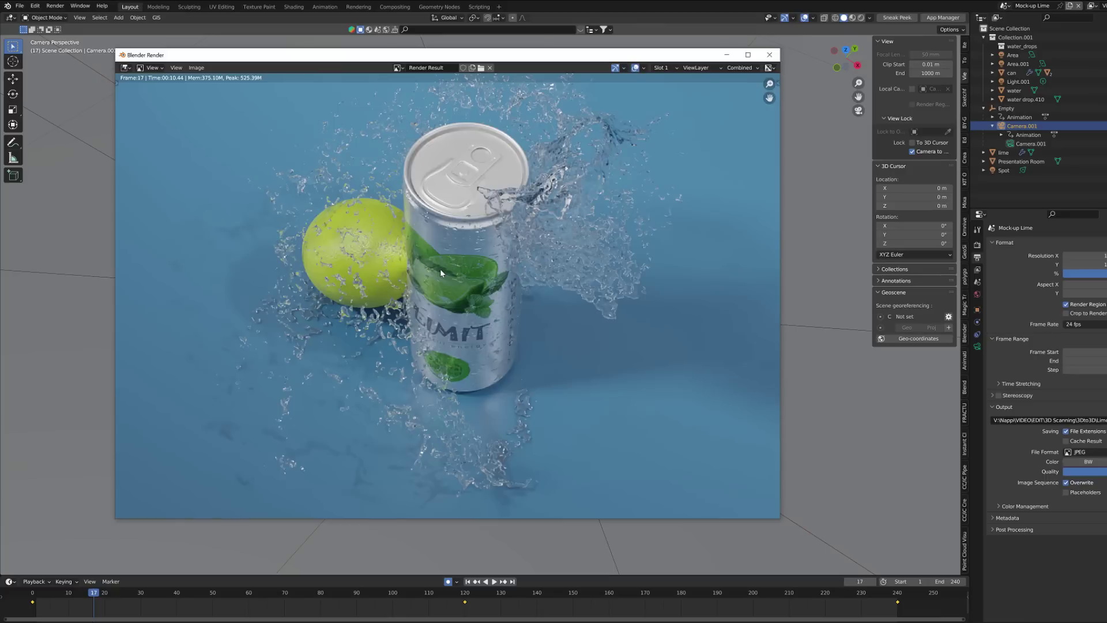
# - Zoom into the 1920 x 1080 render, pan across the can, then zoom out and nudge it up
pyautogui.scroll(3, 440, 269)
pyautogui.moveTo(455, 248); pyautogui.dragTo(435, 352, button='middle')
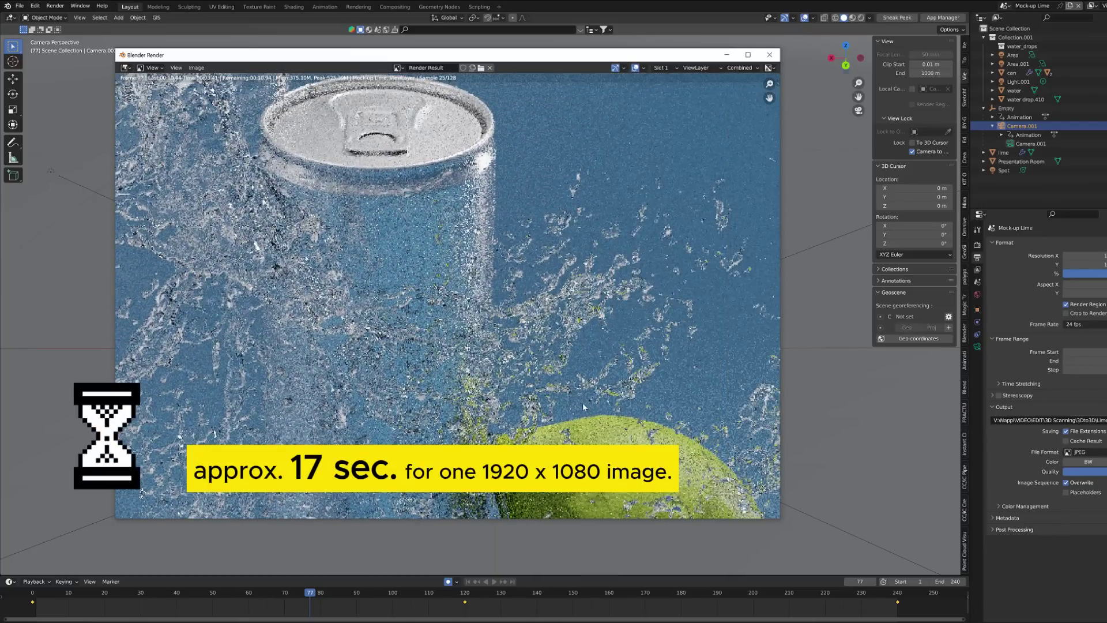
pyautogui.scroll(-2, 587, 359)
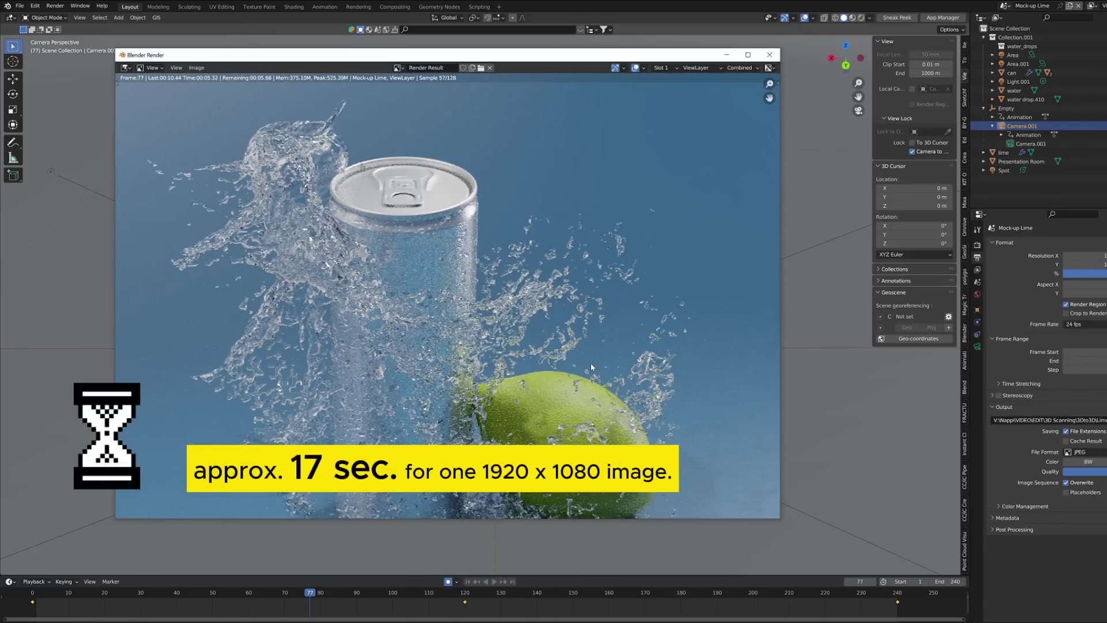
pyautogui.moveTo(633, 401); pyautogui.dragTo(641, 382, button='middle')
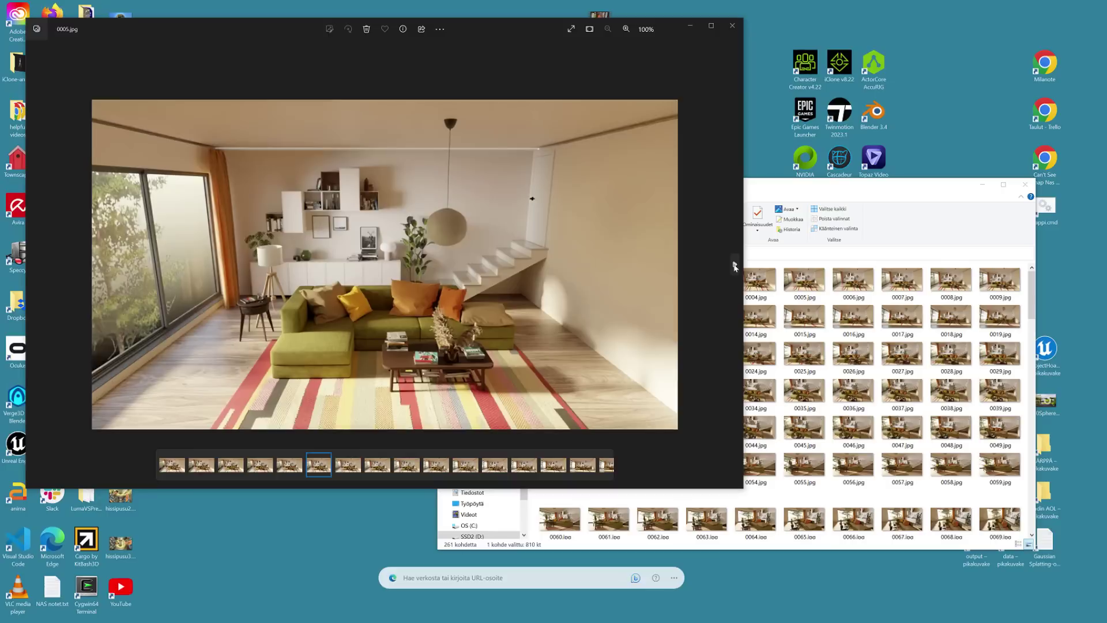
# - Flip through about nineteen rendered living-room frames in Photos with the next arrow
pyautogui.click(734, 265)
pyautogui.click(734, 266)
pyautogui.click(734, 265)
pyautogui.click(734, 266)
pyautogui.click(734, 265)
pyautogui.click(734, 265)
pyautogui.click(734, 265)
pyautogui.click(734, 266)
pyautogui.click(734, 265)
pyautogui.click(734, 265)
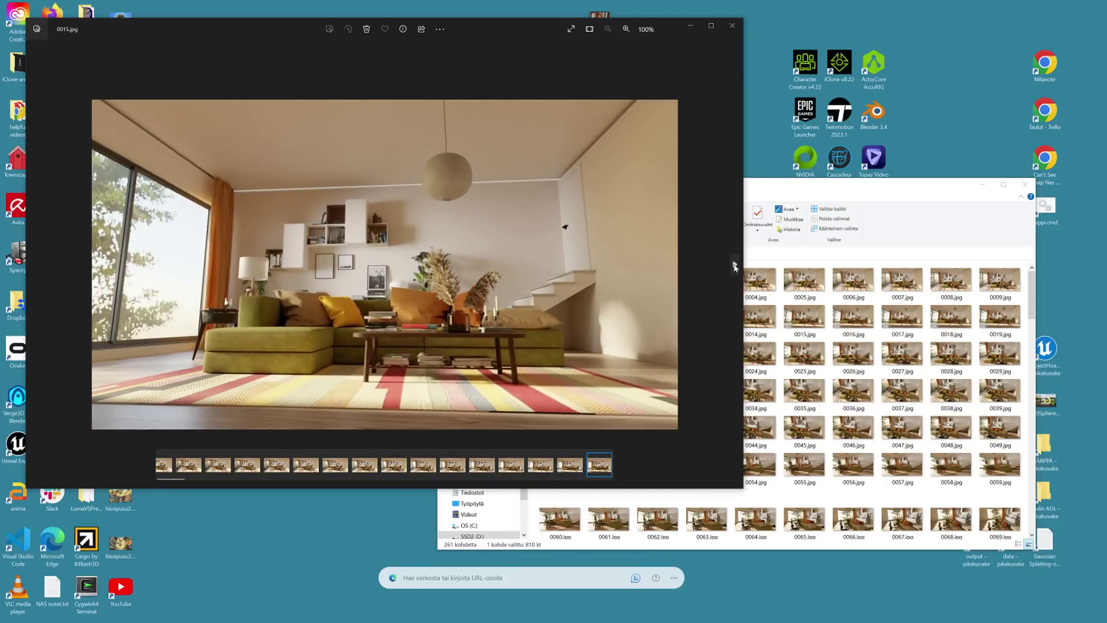
pyautogui.click(735, 266)
pyautogui.click(735, 265)
pyautogui.click(734, 265)
pyautogui.click(734, 265)
pyautogui.click(734, 265)
pyautogui.click(734, 266)
pyautogui.click(734, 265)
pyautogui.click(734, 265)
pyautogui.click(734, 265)
pyautogui.click(735, 265)
pyautogui.click(734, 265)
pyautogui.click(734, 266)
pyautogui.click(734, 265)
pyautogui.click(734, 266)
pyautogui.click(734, 265)
pyautogui.click(734, 265)
pyautogui.click(734, 265)
pyautogui.click(734, 265)
pyautogui.click(734, 265)
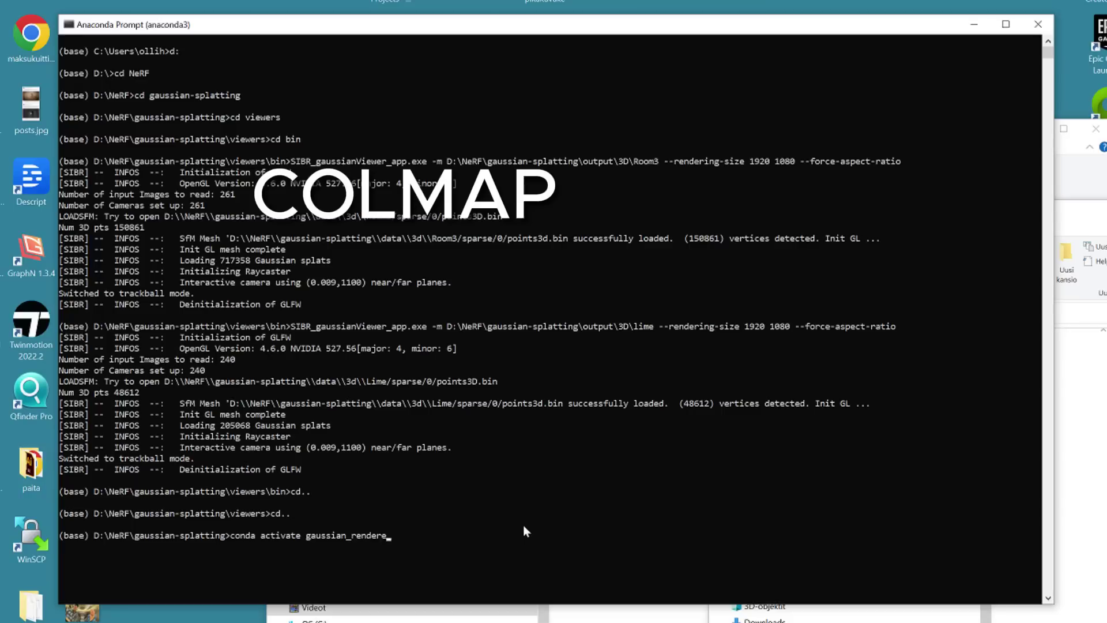
# - Correct the environment name to gaussian_splatting and begin the command python convert.py -s
pyautogui.press('BackSpace')
pyautogui.press('BackSpace')
pyautogui.press('BackSpace')
pyautogui.press('BackSpace')
pyautogui.press('BackSpace')
pyautogui.press('BackSpace')
pyautogui.write('spla')
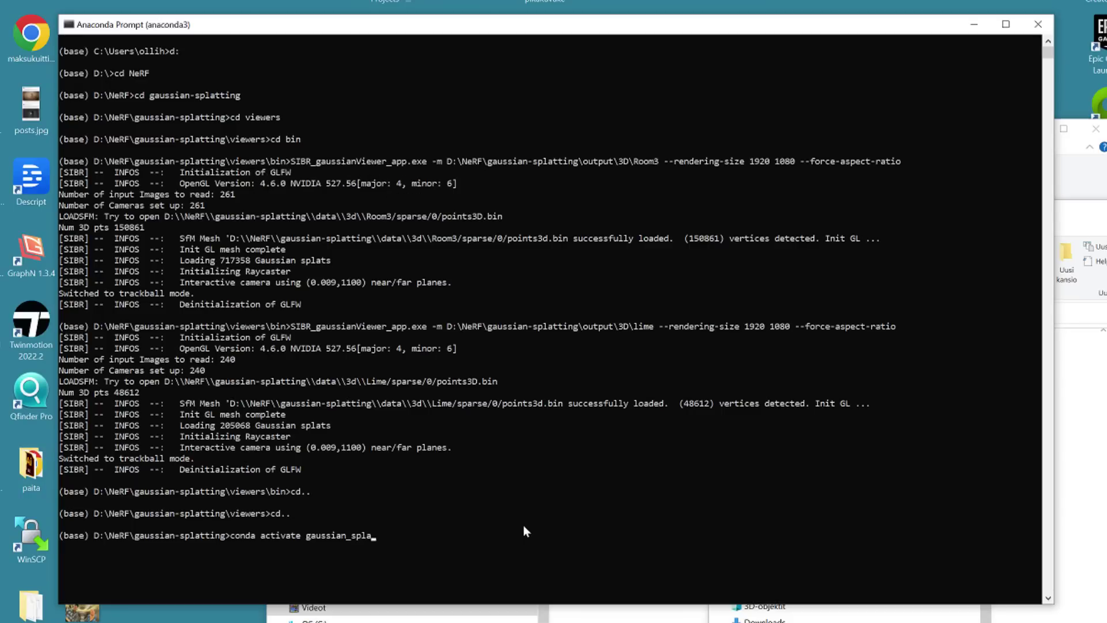
pyautogui.write('tting>')
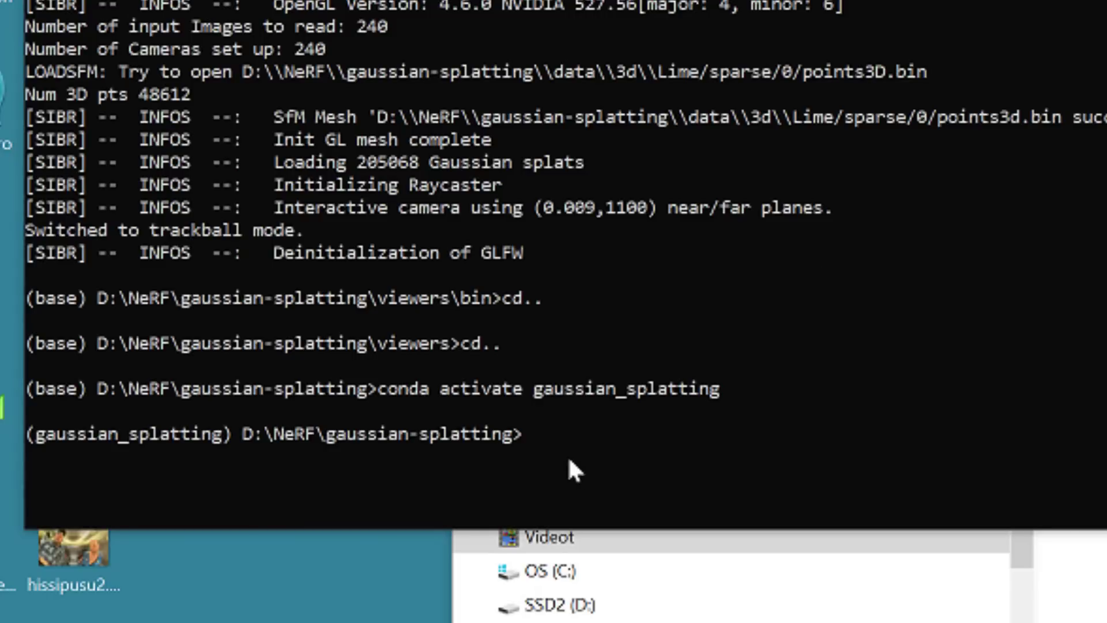
pyautogui.write('python convert.py -s data/3d/')
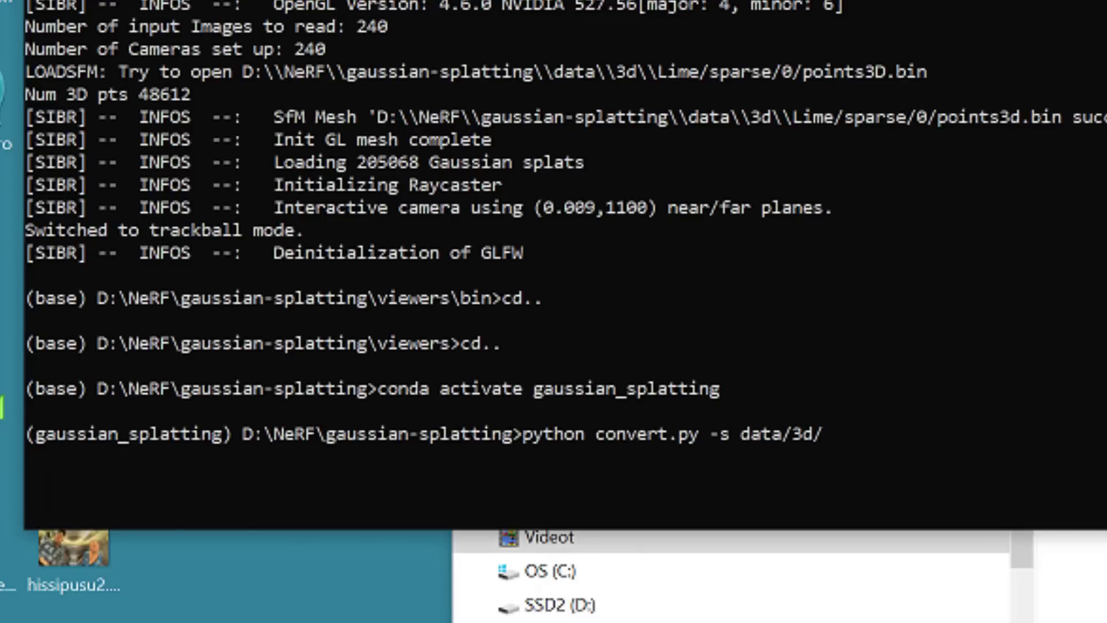
# - Run convert.py on the data/3d/LimeTest image folder
pyautogui.write('eTest')
pyautogui.press('Return')
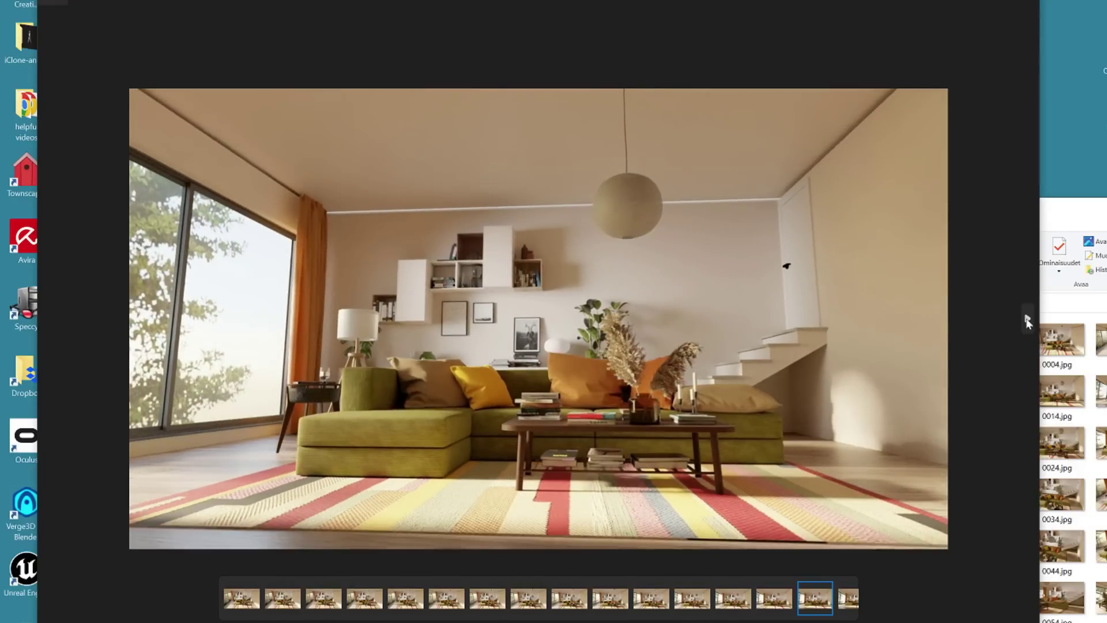
# - Advance twelve frames through the rendered living-room image sequence in Photos
pyautogui.click(1027, 319)
pyautogui.click(1027, 319)
pyautogui.click(1027, 319)
pyautogui.click(1027, 318)
pyautogui.click(1027, 319)
pyautogui.click(1027, 319)
pyautogui.click(1027, 319)
pyautogui.click(1027, 318)
pyautogui.click(1027, 319)
pyautogui.click(1027, 319)
pyautogui.click(1027, 318)
pyautogui.click(1027, 319)
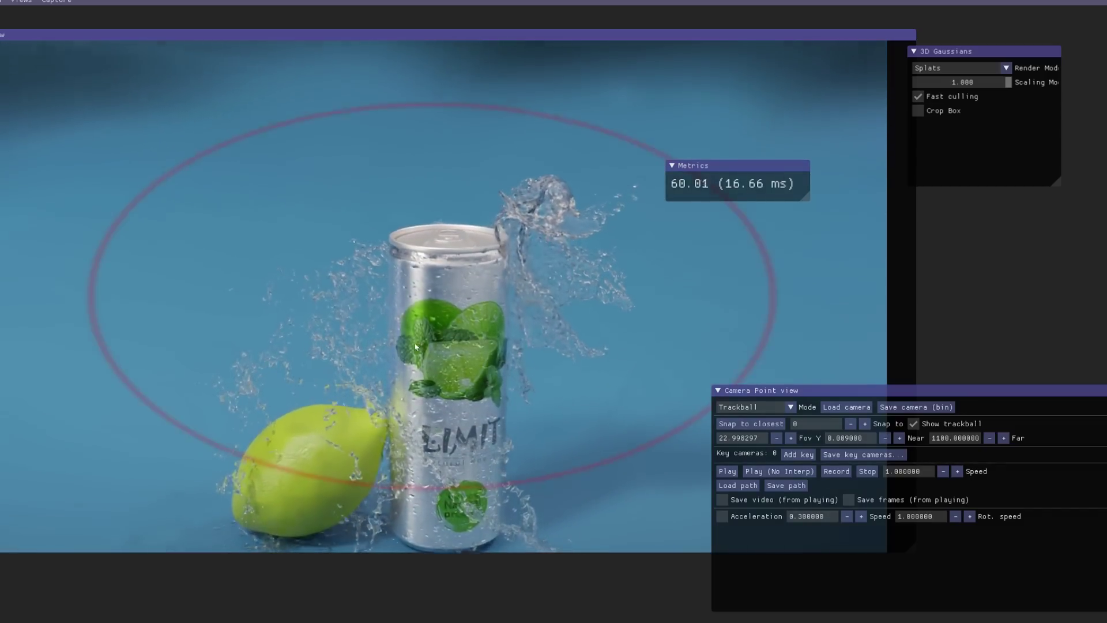
# - Rotate the trained soda-can and lime splat model in Trackball mode to a new angle
pyautogui.moveTo(415, 346); pyautogui.dragTo(450, 291)
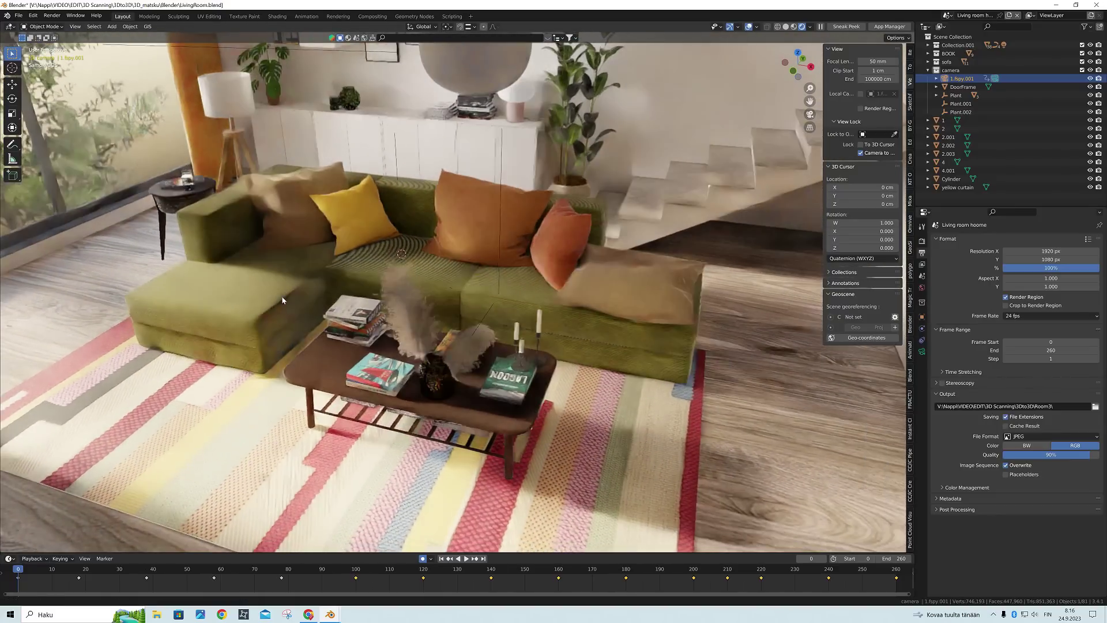
# - Orbit the Blender viewport to a frontal view of the sofa and wall shelves
pyautogui.moveTo(282, 300); pyautogui.dragTo(362, 278, button='middle')
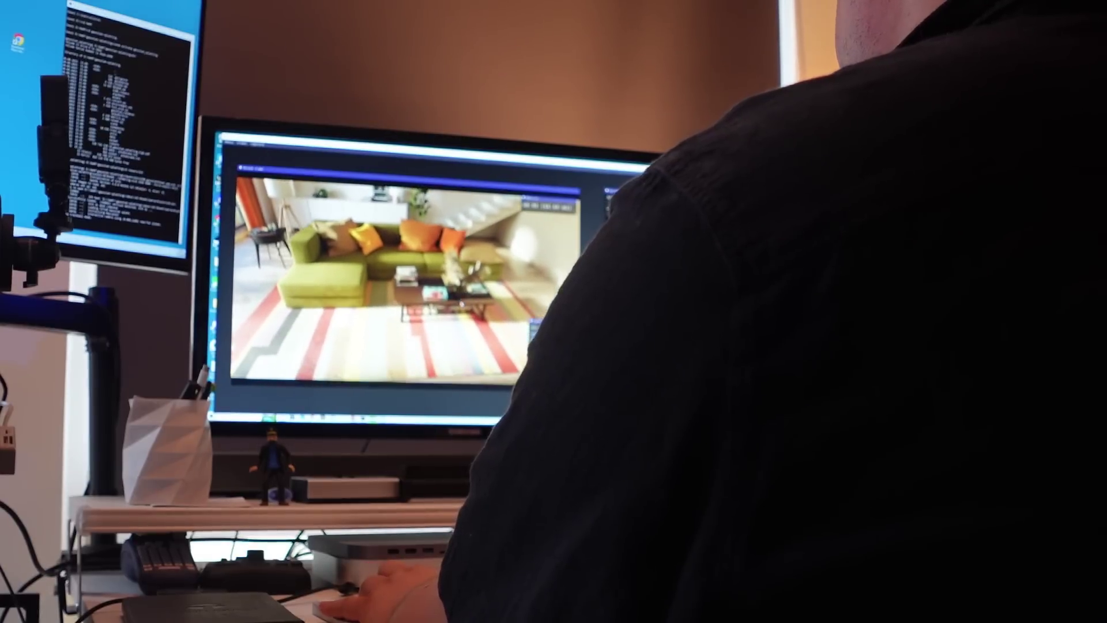
# - Fly the SIBR camera forward toward the green sofa and coffee table
pyautogui.press('w')
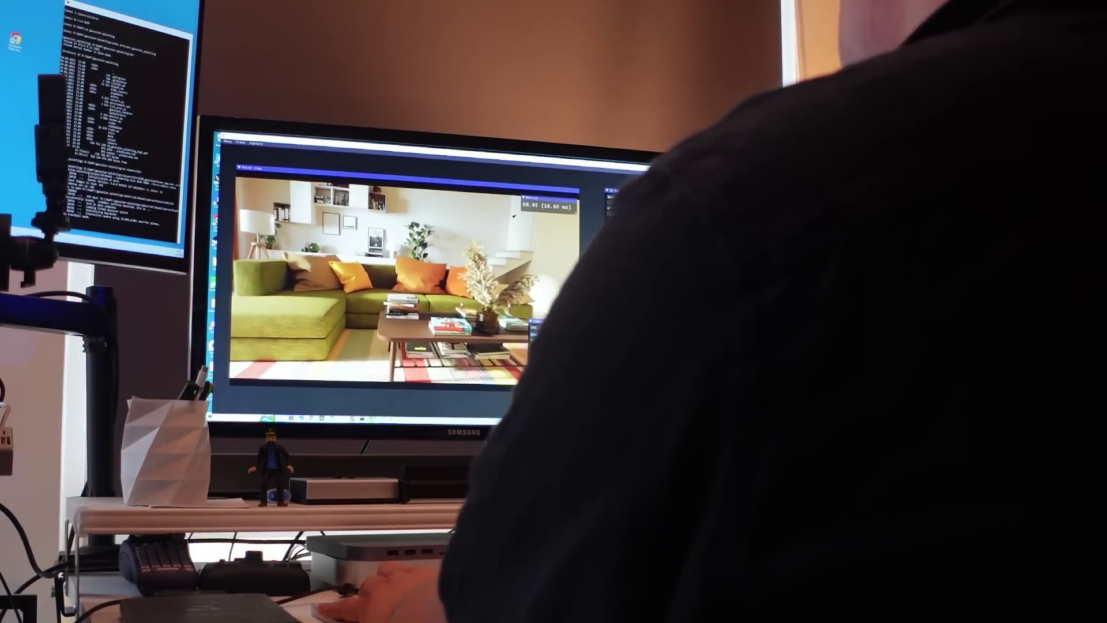